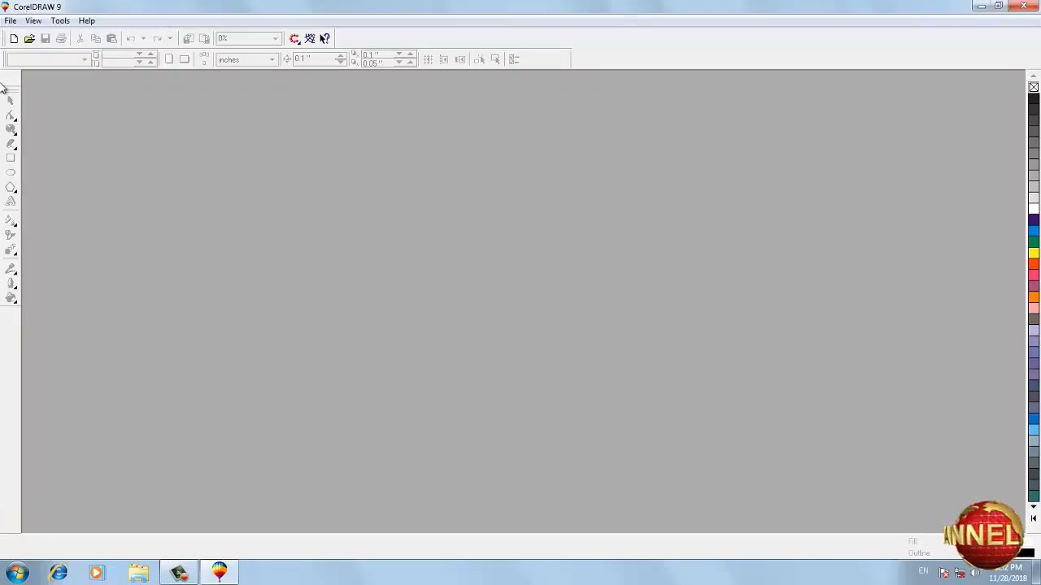
Step: Create a new blank drawing
{"action": "left_click", "coordinate": [11, 22]}
{"action": "left_click", "coordinate": [18, 36]}
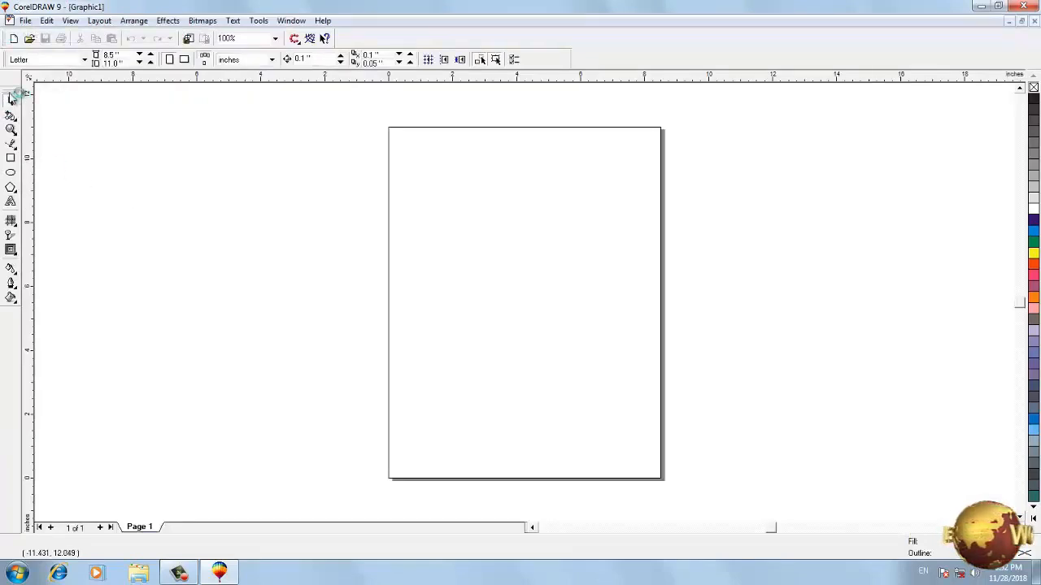
Step: Detach the toolbox as a floating palette over the drawing area and dock it back in its original place
{"action": "left_click_drag", "start_coordinate": [10, 89], "coordinate": [64, 153]}
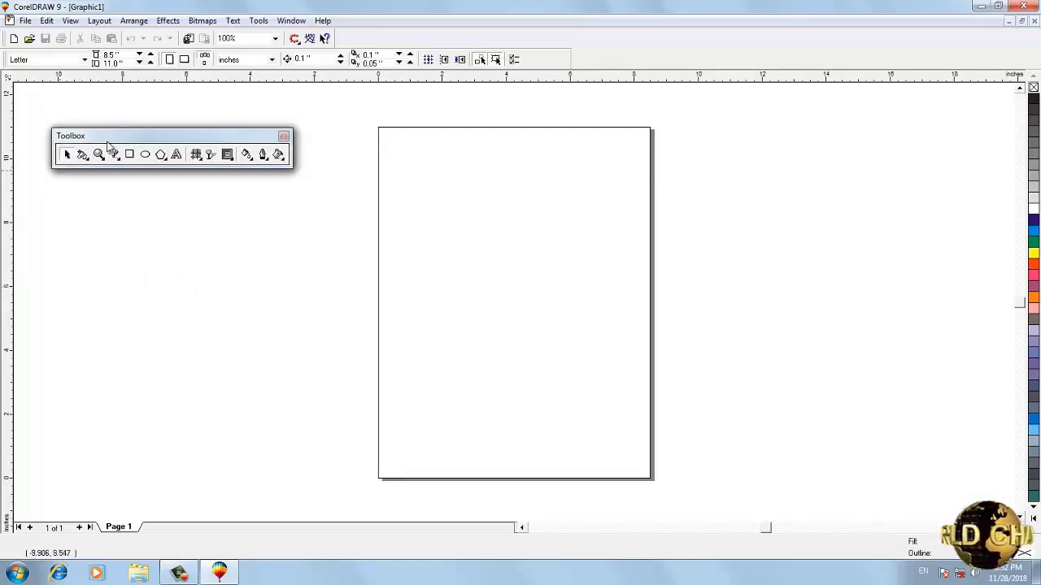
{"action": "mouse_move", "coordinate": [145, 142]}
{"action": "left_mouse_down"}
{"action": "mouse_move", "coordinate": [77, 142]}
{"action": "mouse_move", "coordinate": [149, 147]}
{"action": "left_mouse_up"}
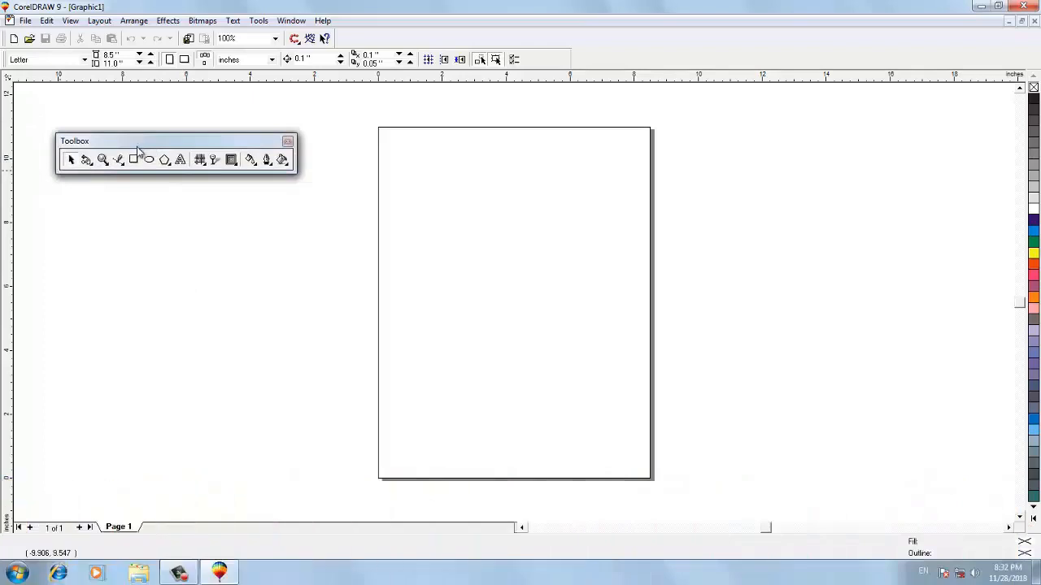
{"action": "left_click_drag", "start_coordinate": [130, 148], "coordinate": [23, 84]}
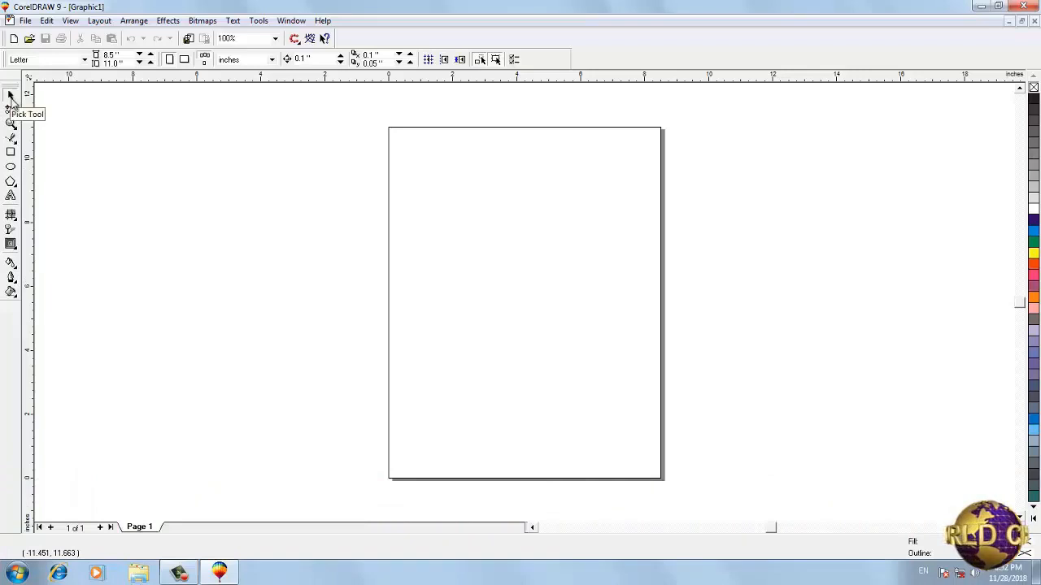
Step: Draw a rectangle about 2.46 by 2.4 inches beside the page, and try selecting and deselecting it with the Pick tool
{"action": "left_click", "coordinate": [10, 153]}
{"action": "left_click_drag", "start_coordinate": [100, 144], "coordinate": [181, 222]}
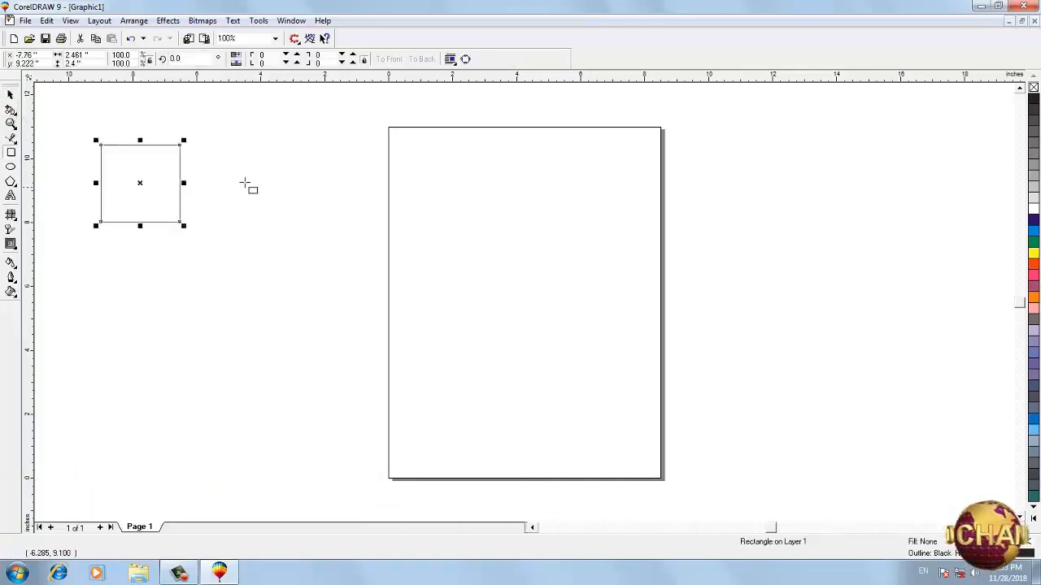
{"action": "left_click", "coordinate": [228, 163]}
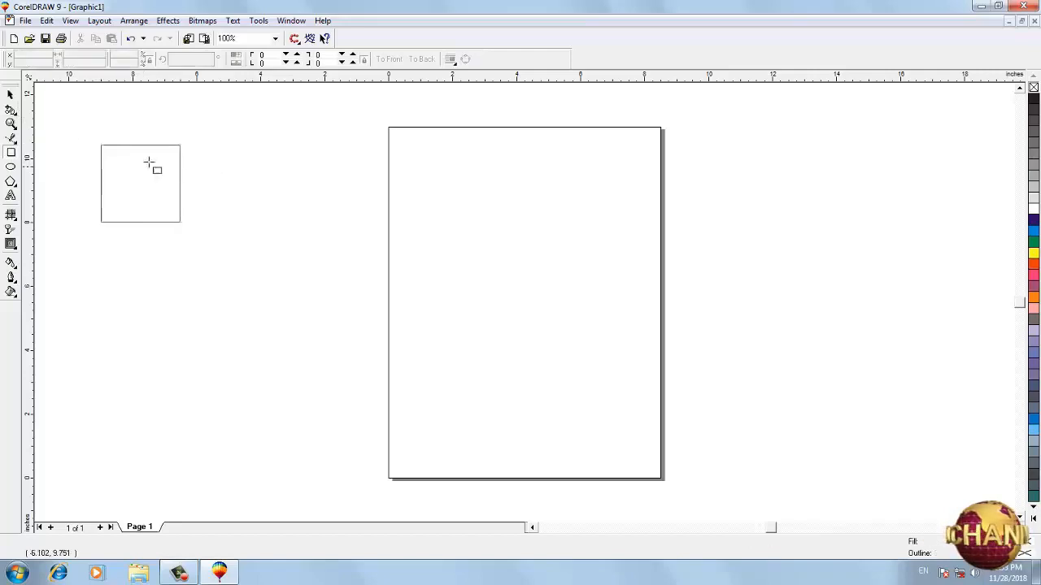
{"action": "left_click", "coordinate": [11, 95]}
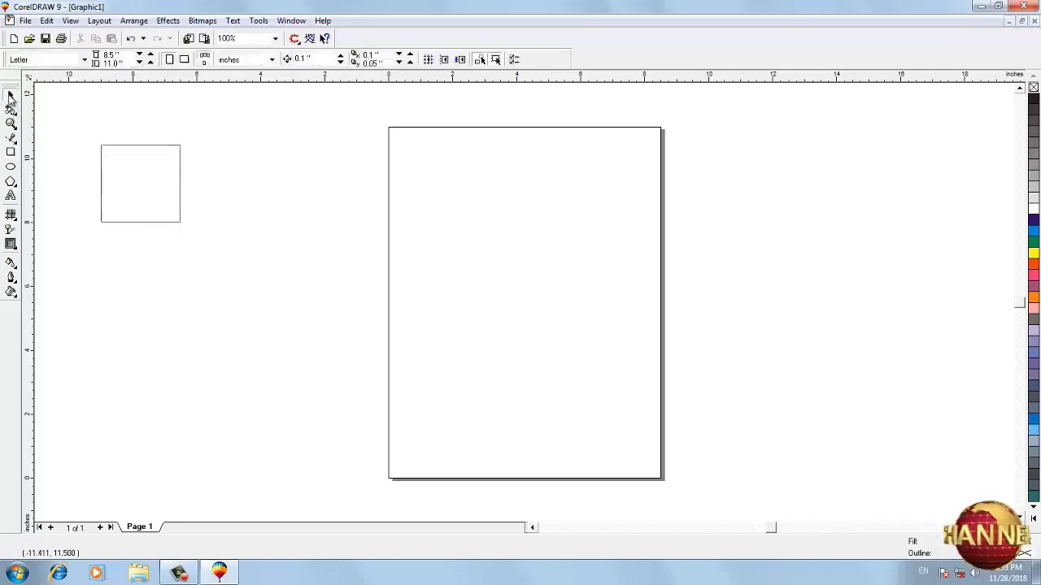
{"action": "left_click", "coordinate": [142, 185]}
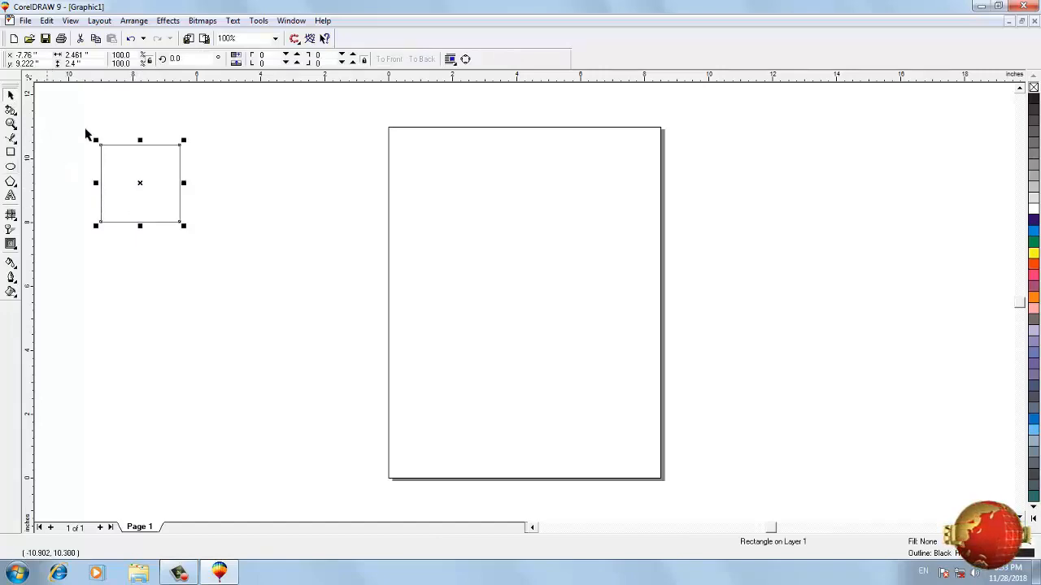
{"action": "left_click", "coordinate": [73, 122]}
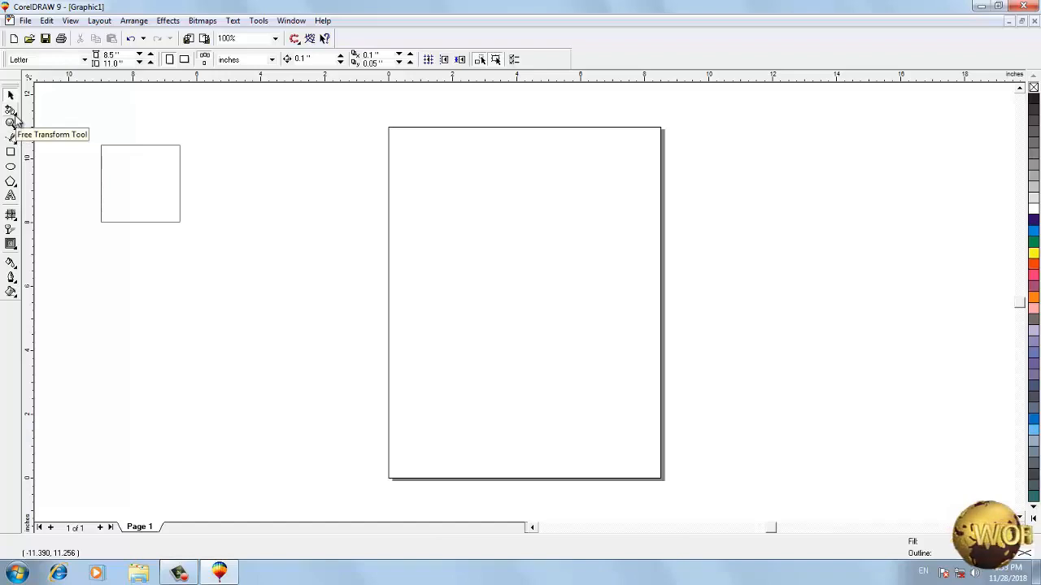
Step: Examine the tools grouped with the Free Transform, Zoom and curve-drawing tools, including the Dimension Tool
{"action": "left_click", "coordinate": [14, 119]}
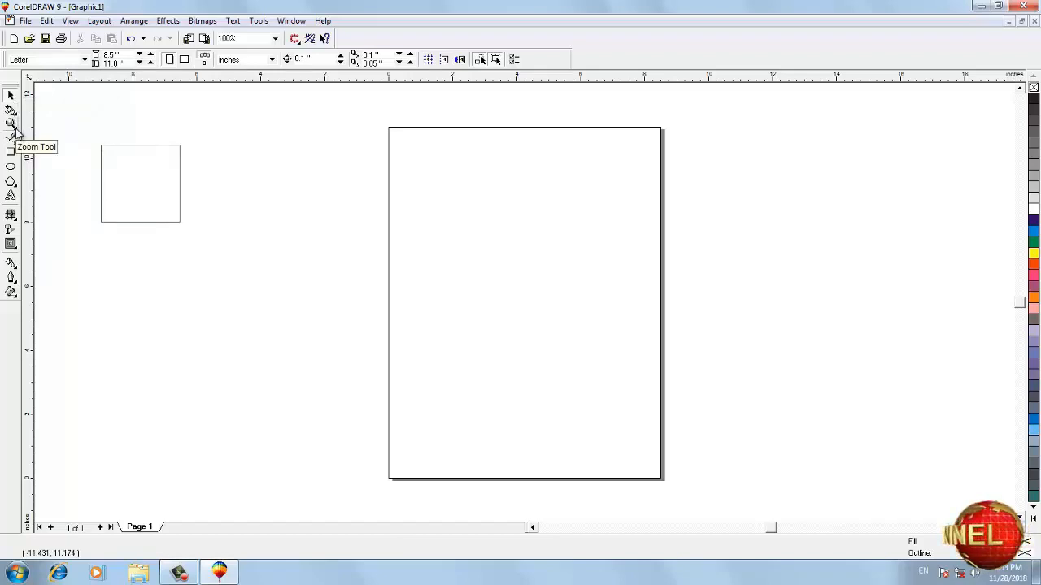
{"action": "left_click", "coordinate": [13, 129]}
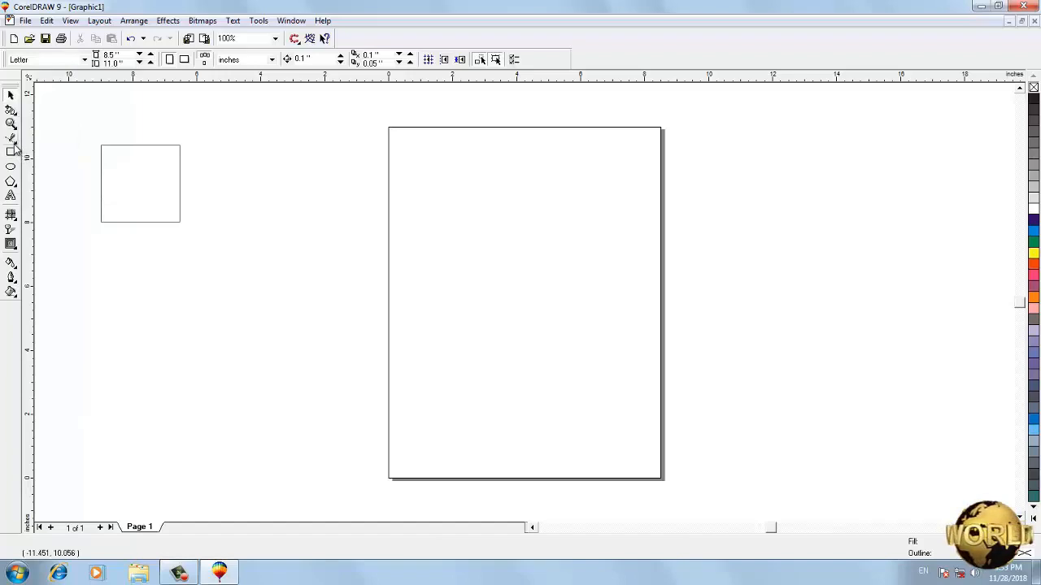
{"action": "left_click", "coordinate": [15, 143]}
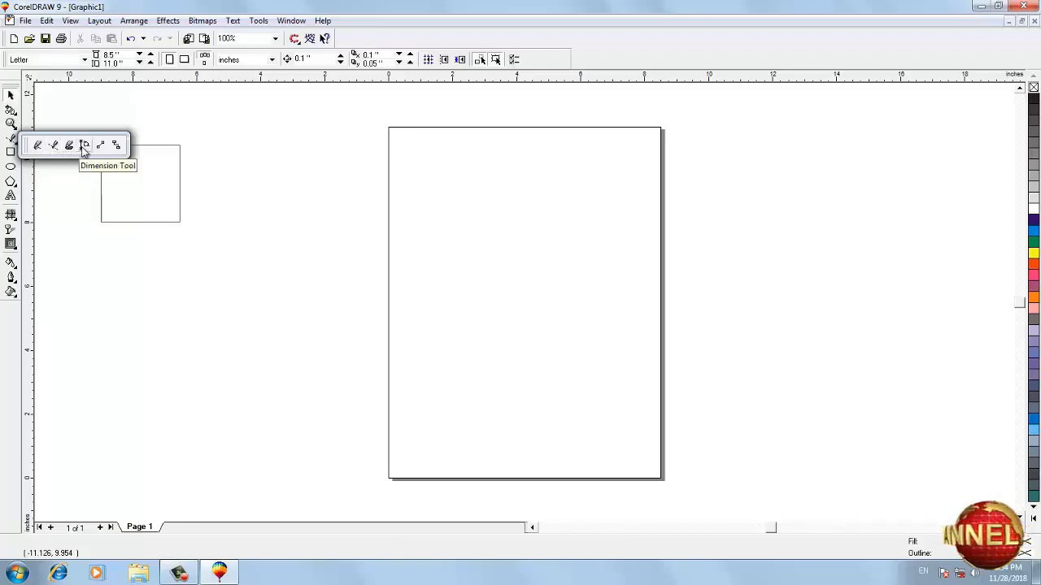
{"action": "left_click", "coordinate": [120, 180]}
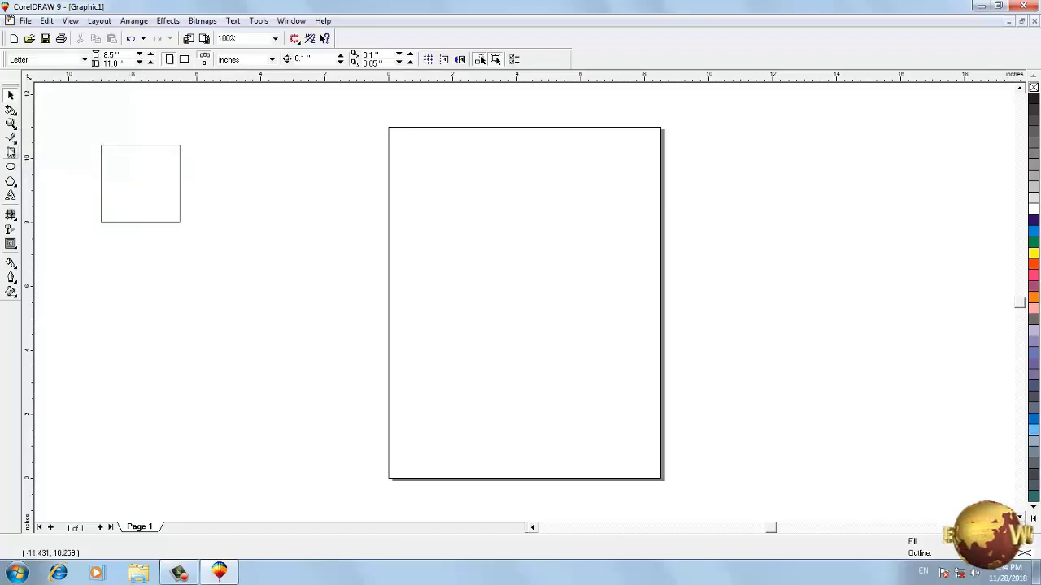
{"action": "left_click", "coordinate": [14, 143]}
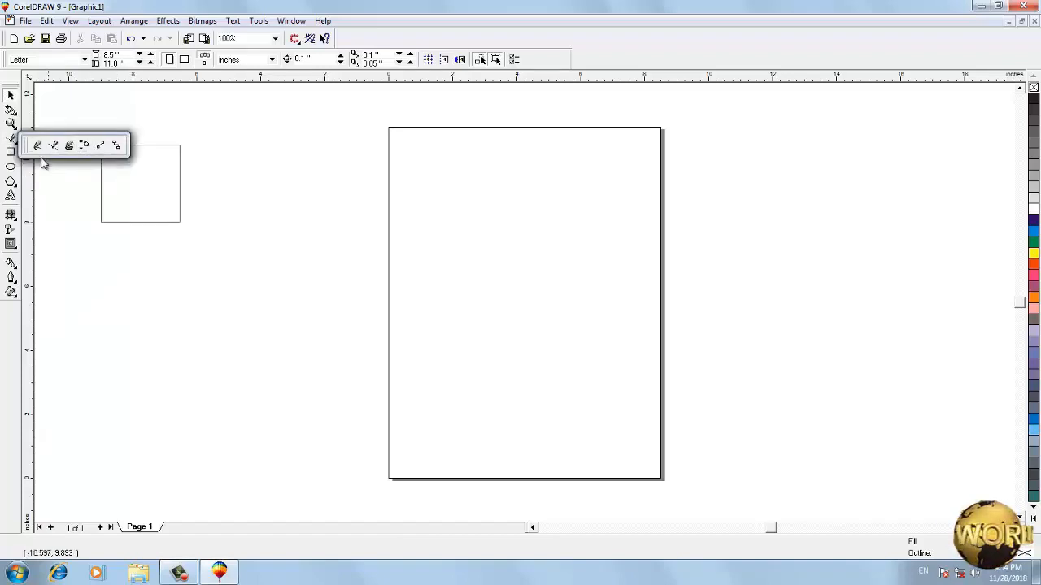
{"action": "left_click", "coordinate": [78, 182]}
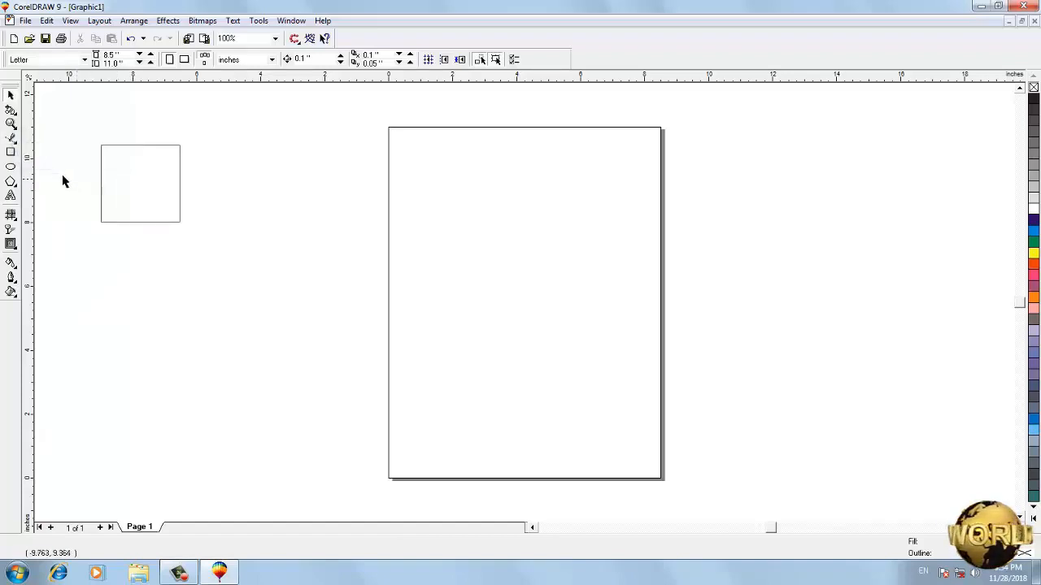
Step: Draw a second, larger rectangle between the first rectangle and the page, and leave it deselected
{"action": "left_click", "coordinate": [11, 154]}
{"action": "left_click_drag", "start_coordinate": [203, 118], "coordinate": [317, 222]}
{"action": "left_click", "coordinate": [93, 242]}
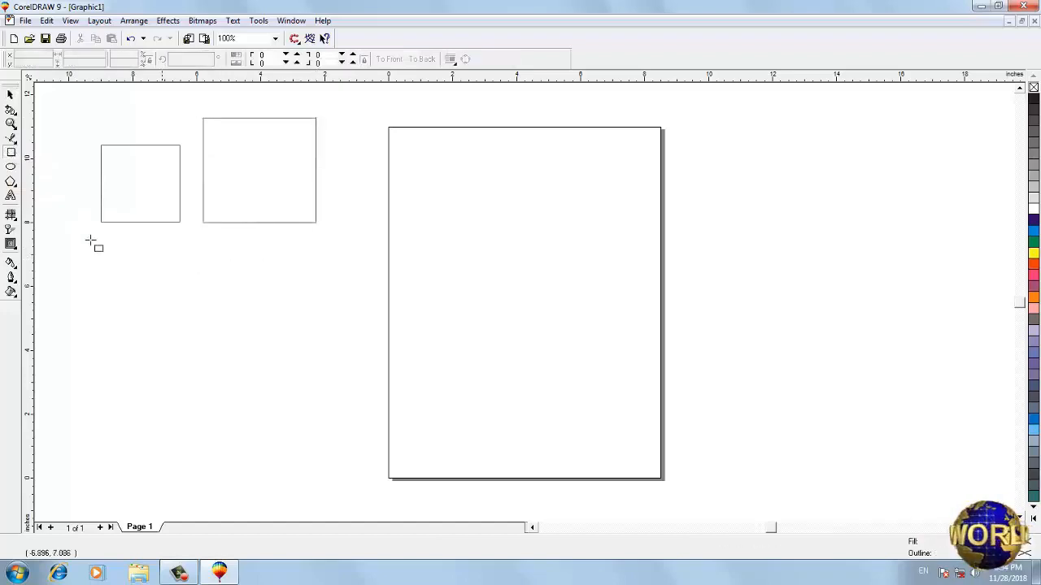
Step: Draw an ellipse about 4.5 by 4.05 inches below the two rectangles, and look at the Polygon tool's variants
{"action": "left_click", "coordinate": [10, 170]}
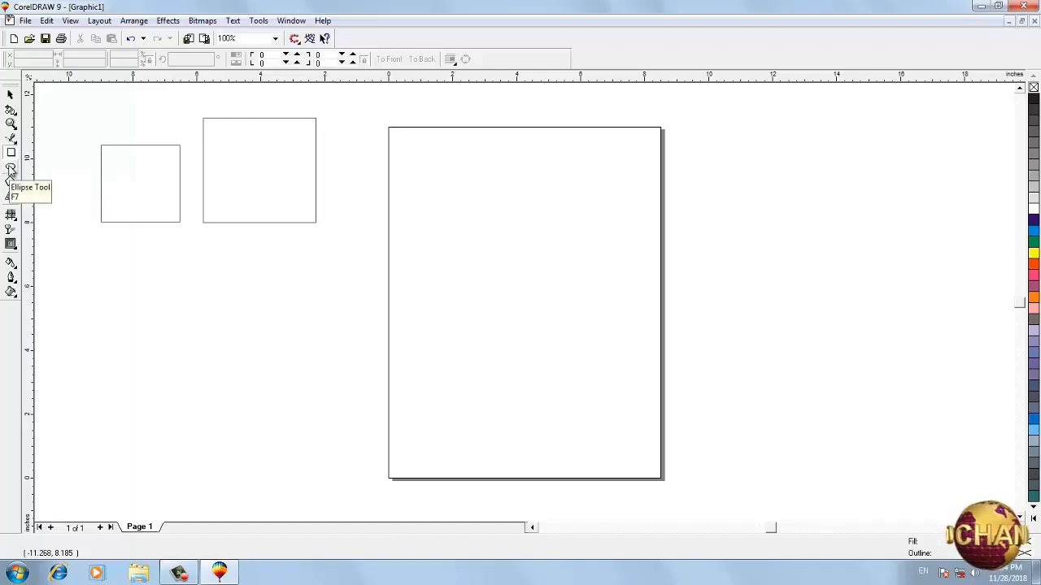
{"action": "left_click_drag", "start_coordinate": [114, 279], "coordinate": [266, 417]}
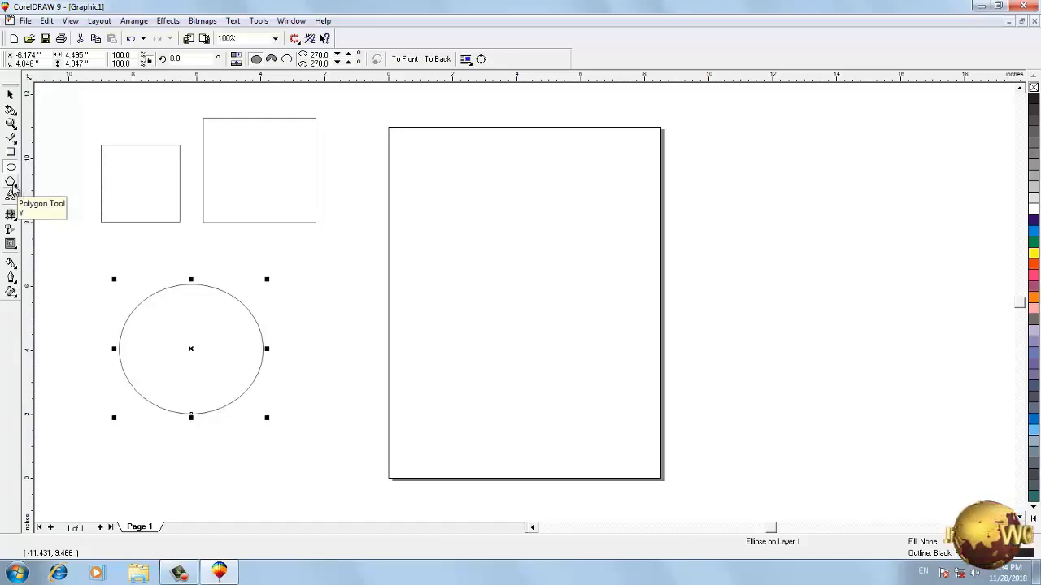
{"action": "left_click", "coordinate": [14, 189]}
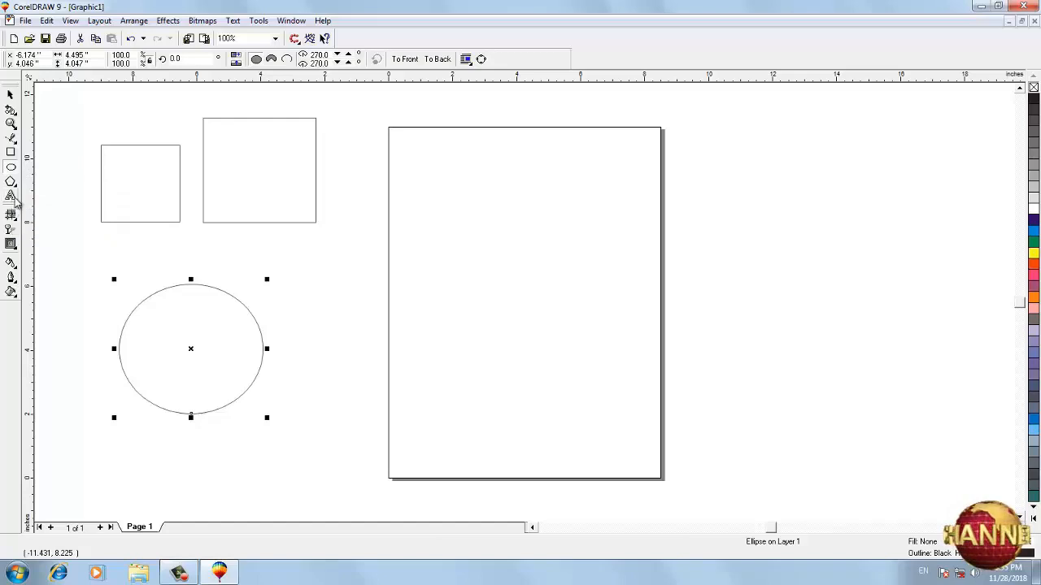
Step: Add the artistic text "Jhkhkhkkjlk" below the larger rectangle, in the space between the ellipse and the page
{"action": "left_click", "coordinate": [11, 198]}
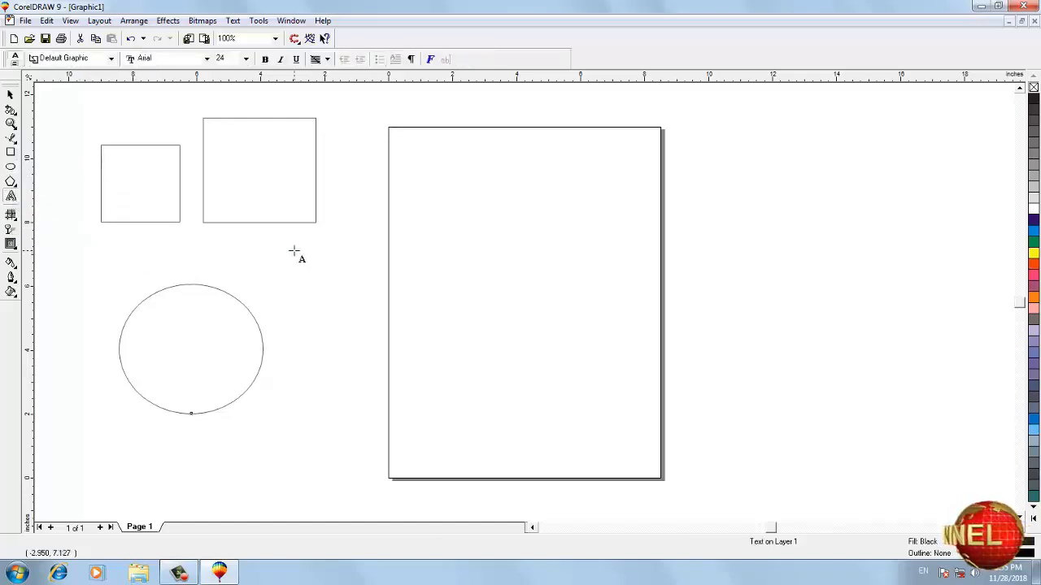
{"action": "left_click", "coordinate": [295, 263]}
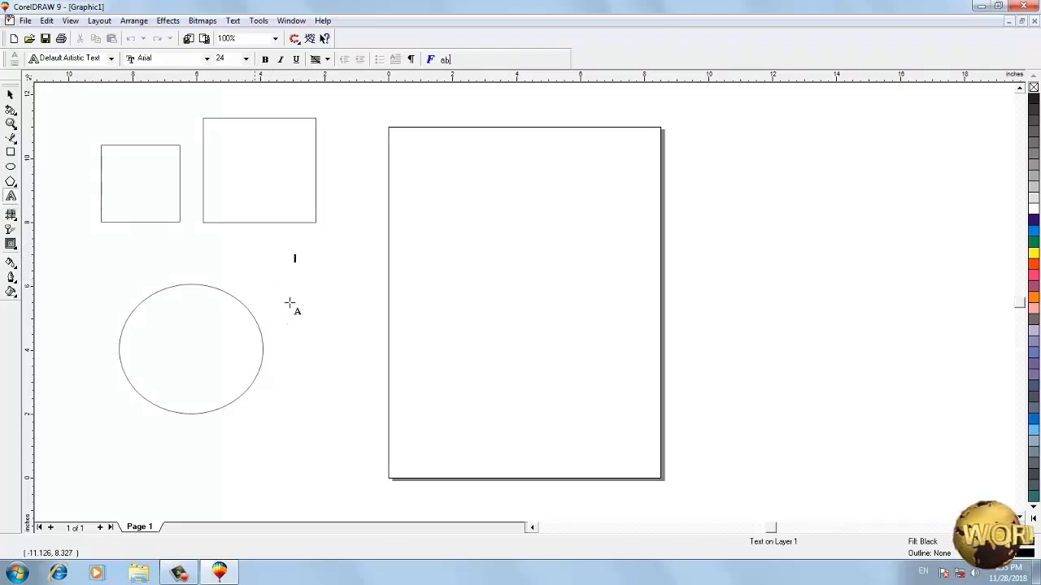
{"action": "type", "text": "jhhkhkkjlk"}
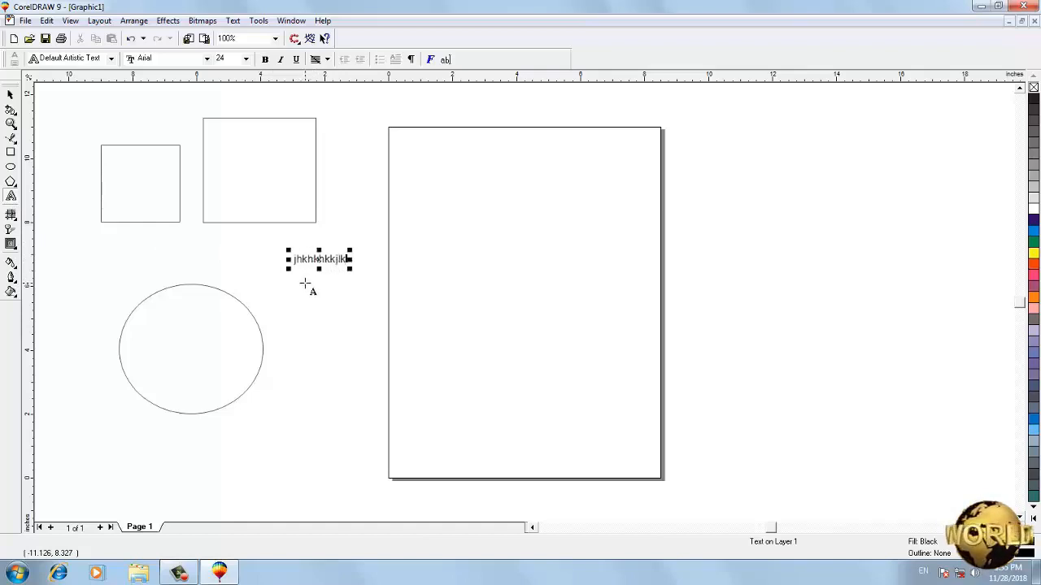
{"action": "left_click", "coordinate": [304, 282]}
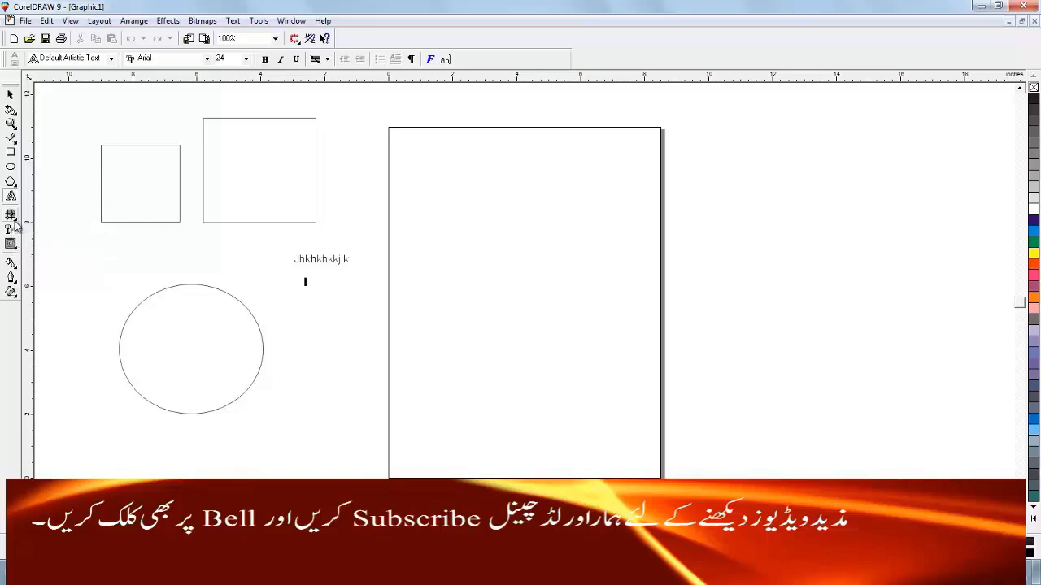
Step: Examine the interactive fill, Interactive Transparency and interactive effect tools, including the Interactive Distortion Tool
{"action": "left_click", "coordinate": [13, 218]}
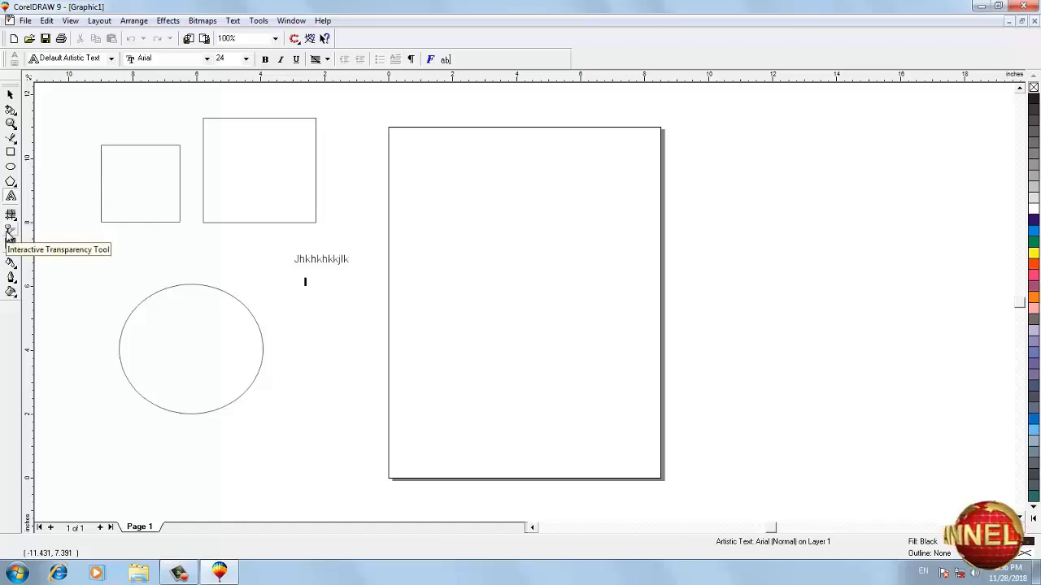
{"action": "left_click", "coordinate": [10, 235]}
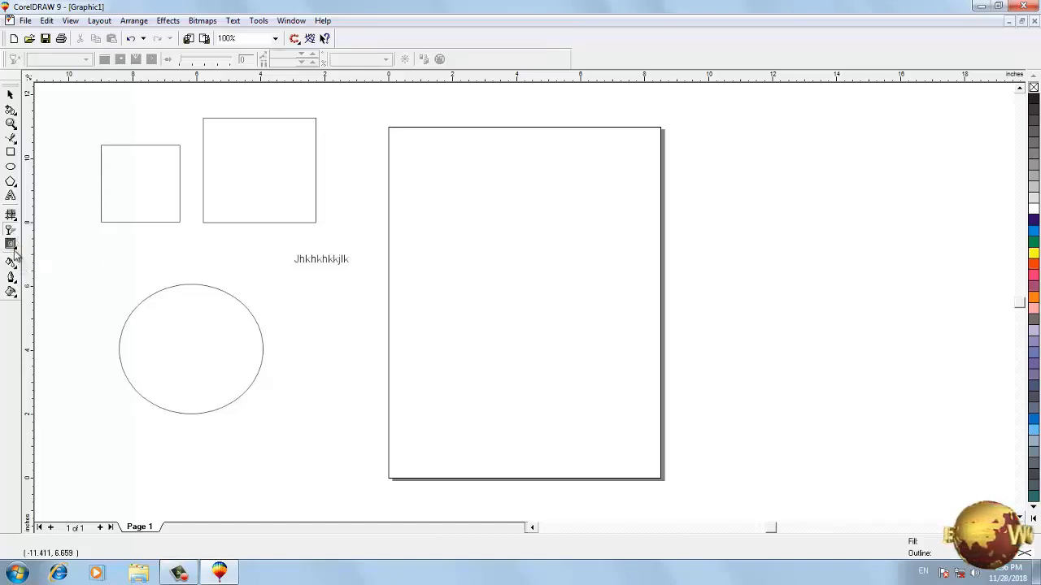
{"action": "left_click", "coordinate": [14, 247]}
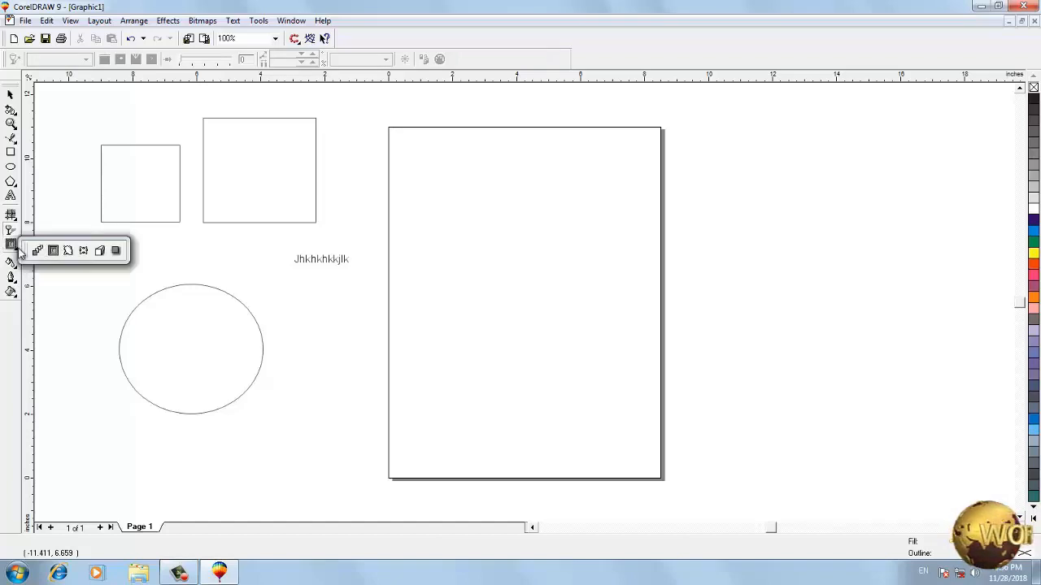
{"action": "left_click", "coordinate": [52, 290]}
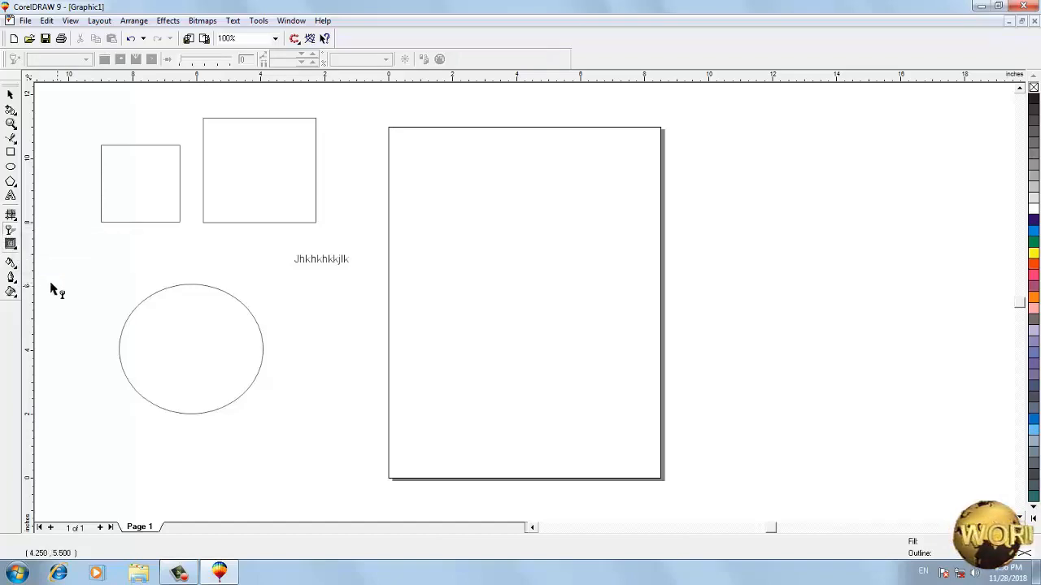
{"action": "left_click", "coordinate": [14, 249]}
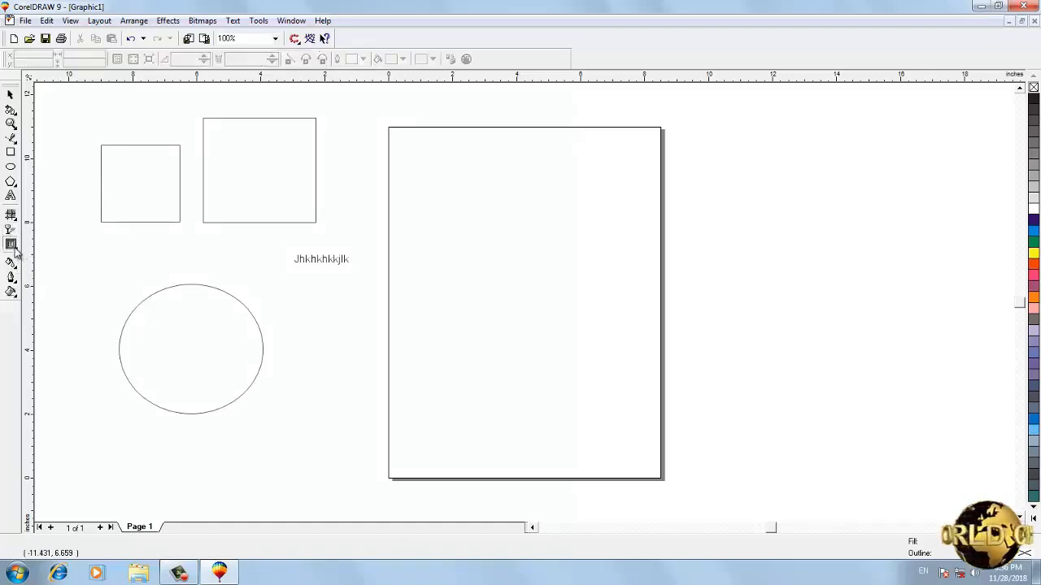
{"action": "left_click", "coordinate": [14, 249]}
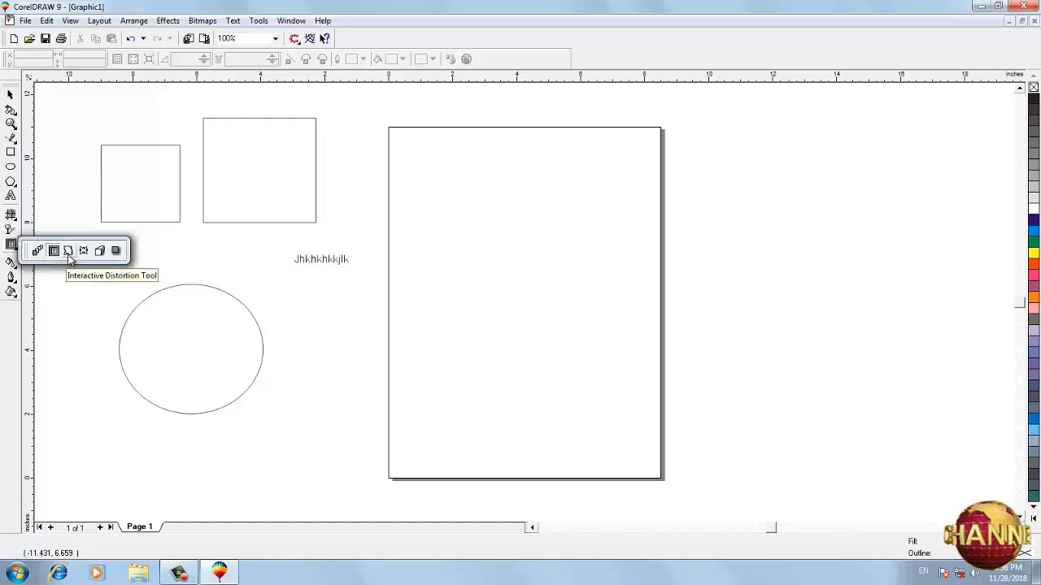
{"action": "left_click", "coordinate": [116, 251]}
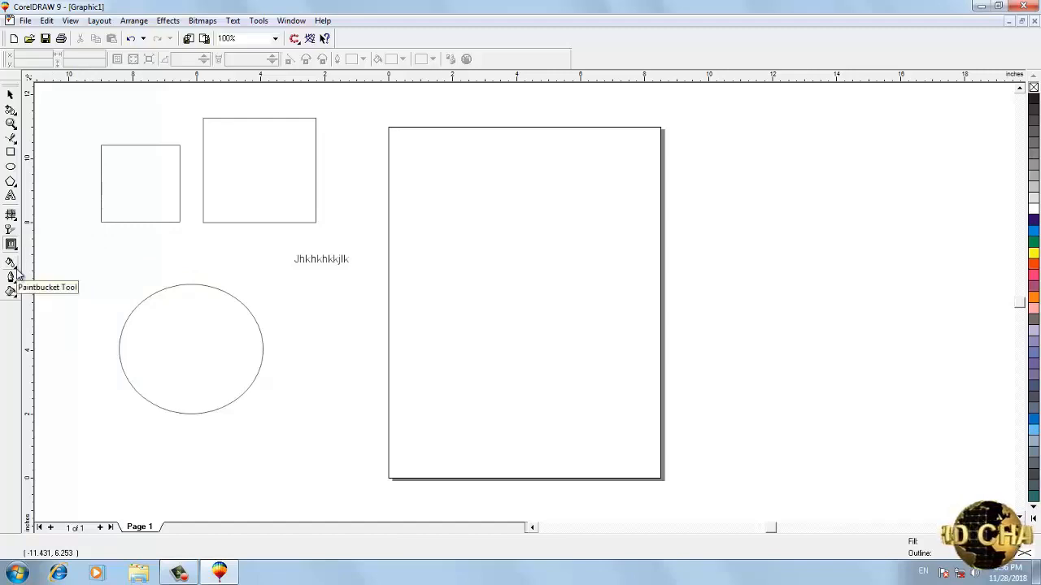
Step: Examine the Paintbucket tool group, the outline options including the preset point widths, and the fill options
{"action": "left_click", "coordinate": [17, 274]}
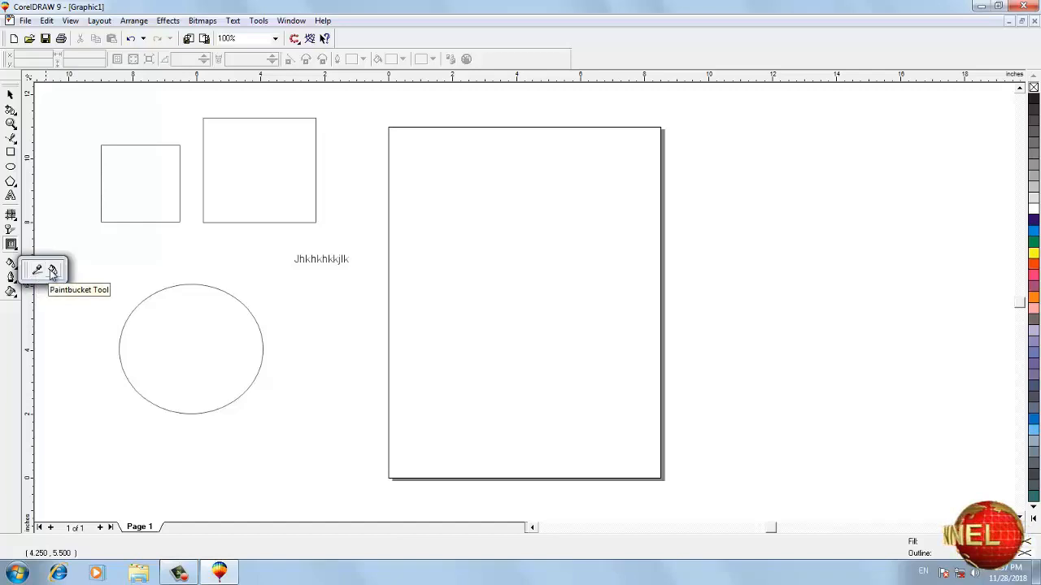
{"action": "left_click", "coordinate": [81, 324]}
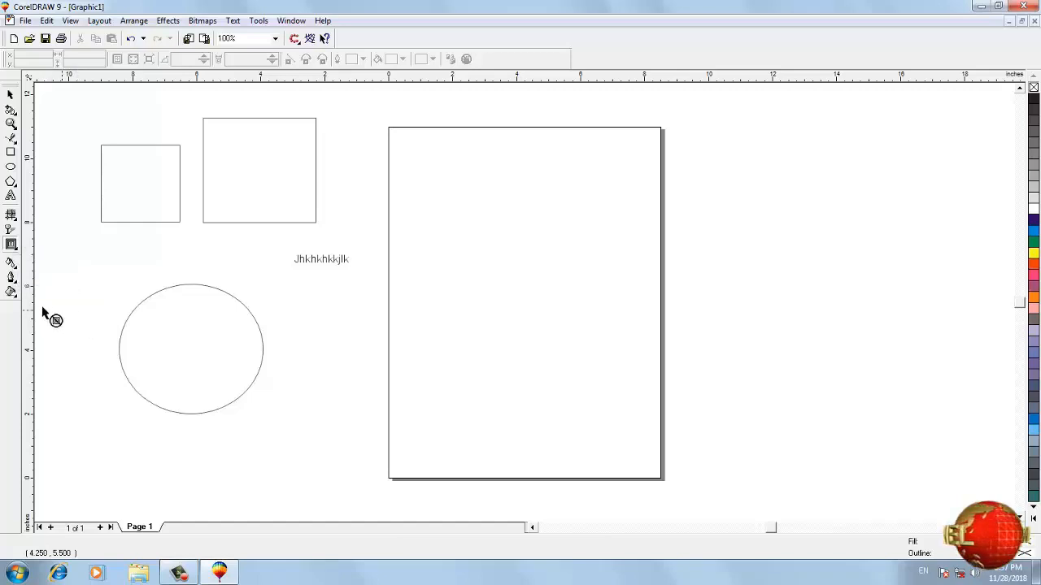
{"action": "left_click", "coordinate": [12, 281]}
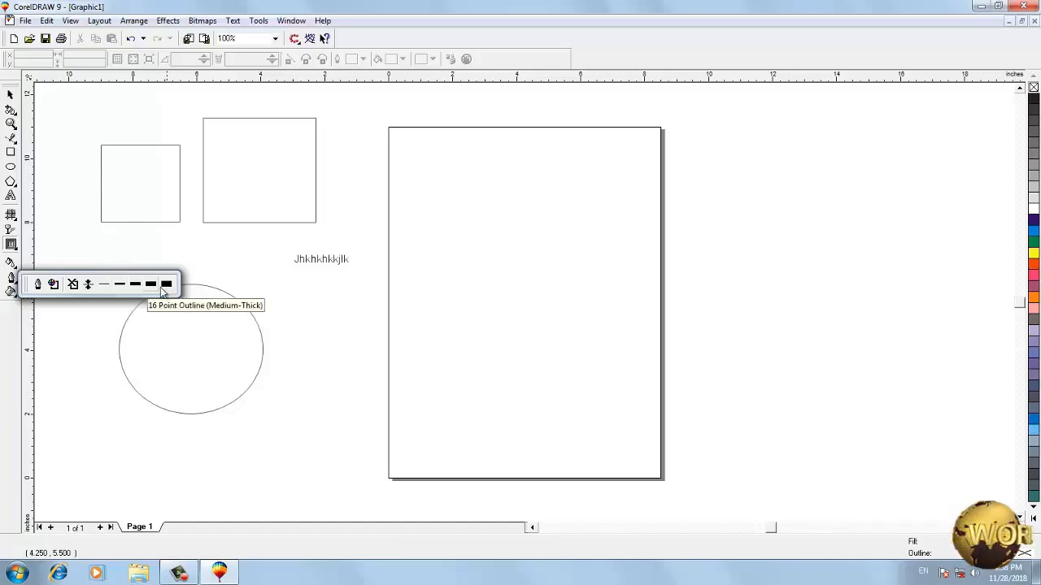
{"action": "left_click", "coordinate": [109, 318]}
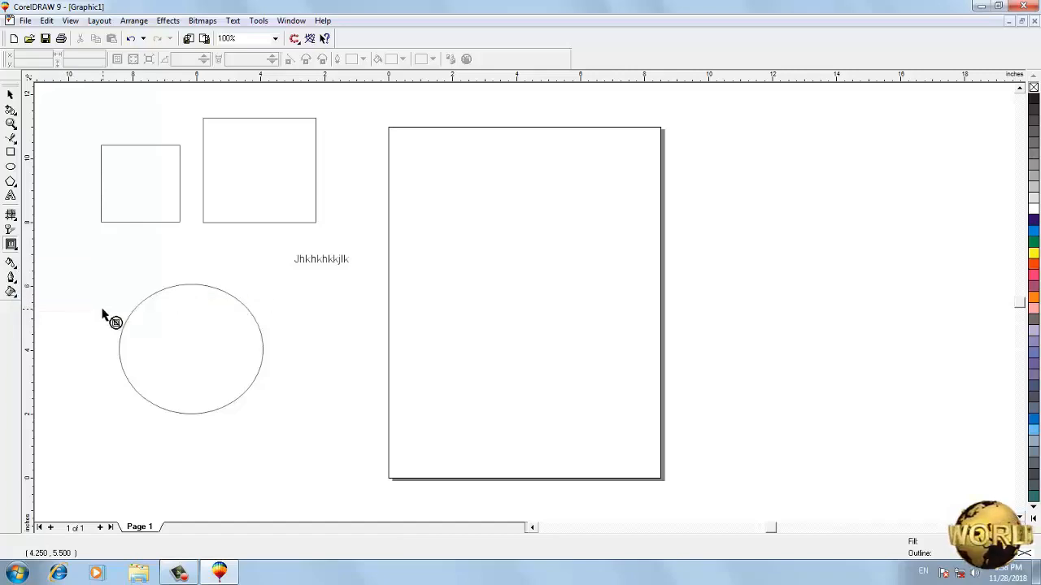
{"action": "left_click", "coordinate": [14, 298]}
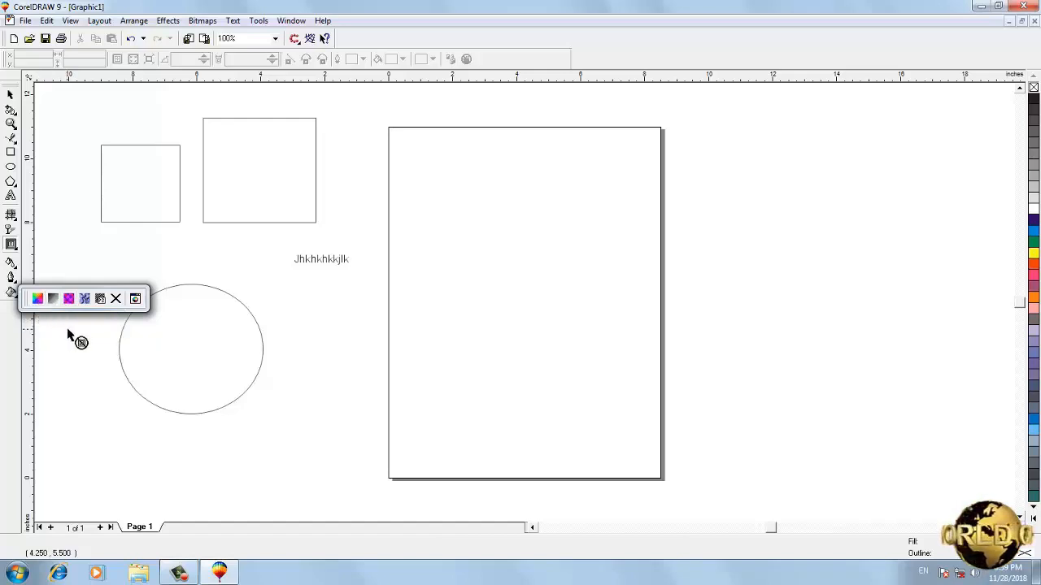
{"action": "left_click", "coordinate": [57, 324]}
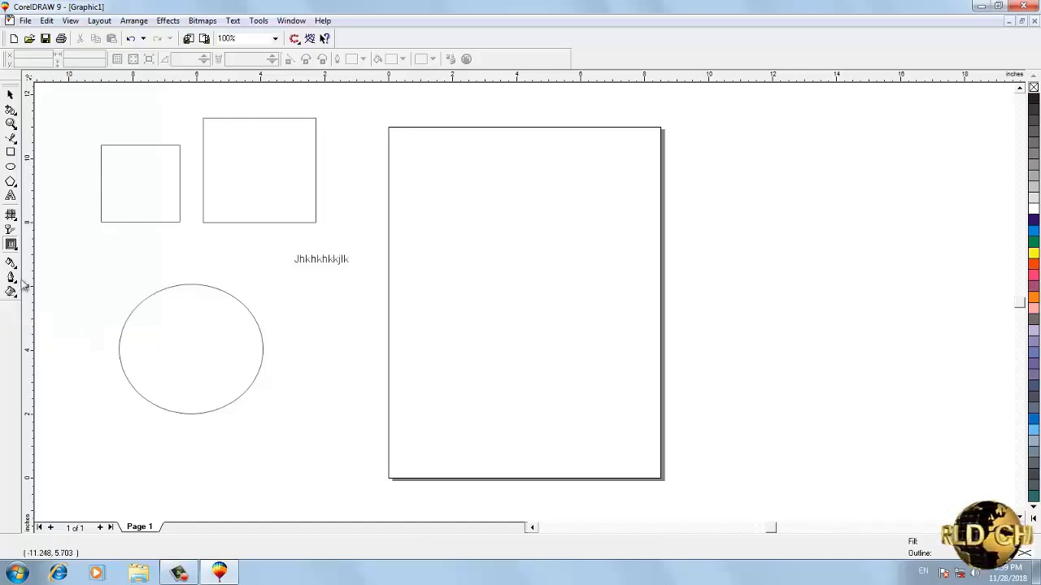